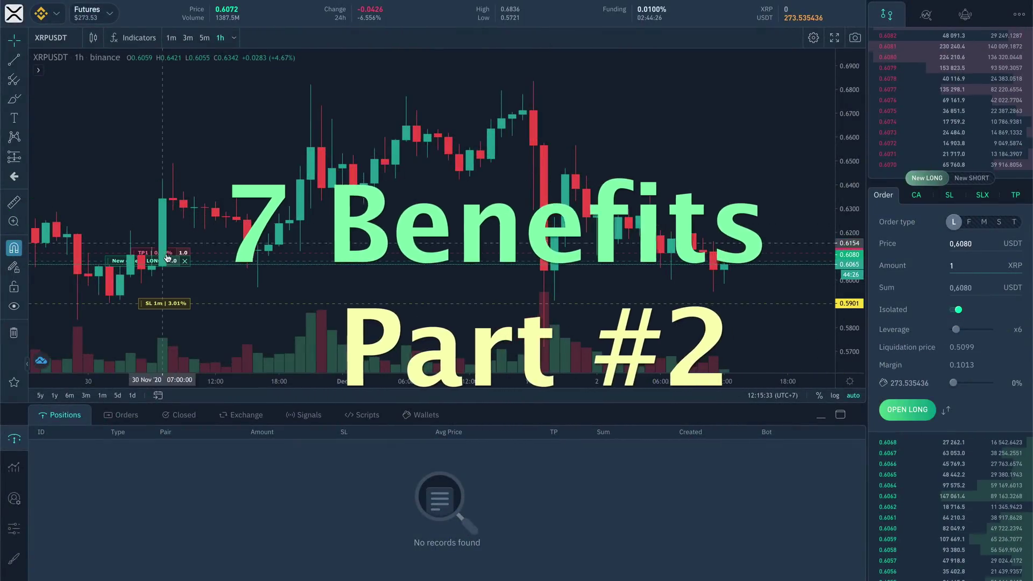
- Raise the TP1 line to about 0.6299 and the stop-loss to 0.5962 on the chart
left_click_drag(168, 258, 151, 209)
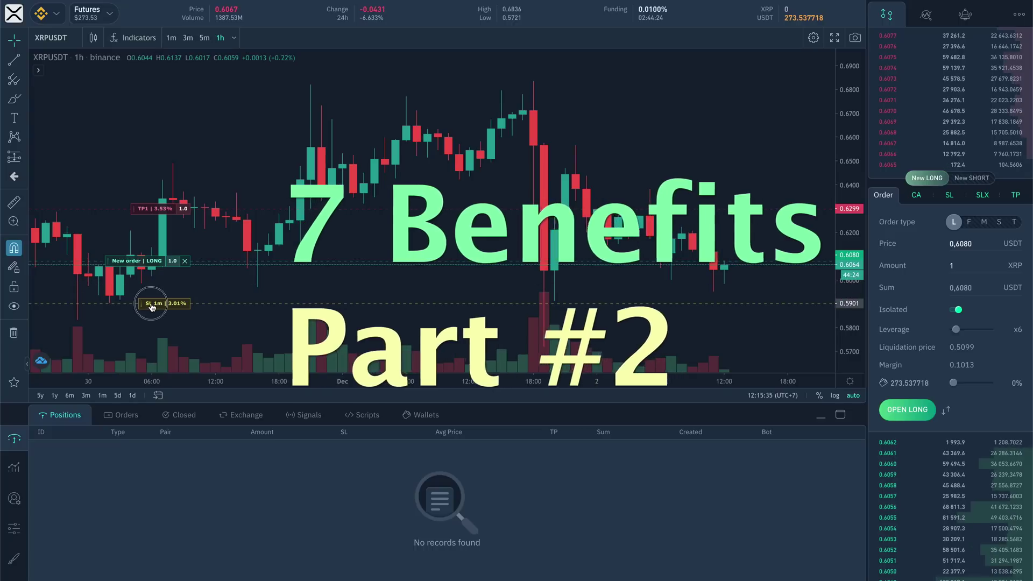
left_click_drag(152, 306, 152, 292)
left_click_drag(157, 214, 158, 203)
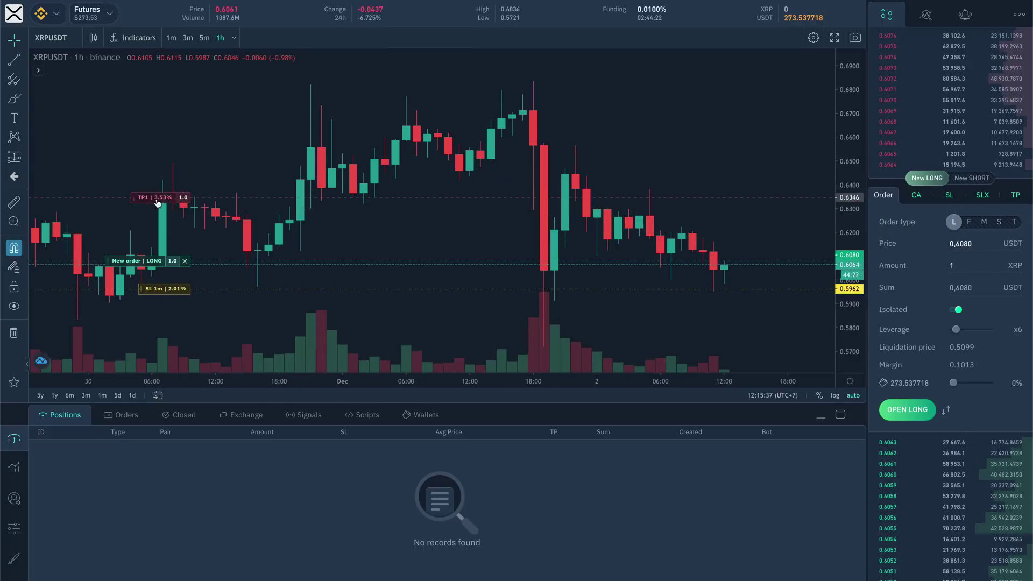
- Split the take-profit into two orders and raise TP2 to 0.6211
left_click(1014, 197)
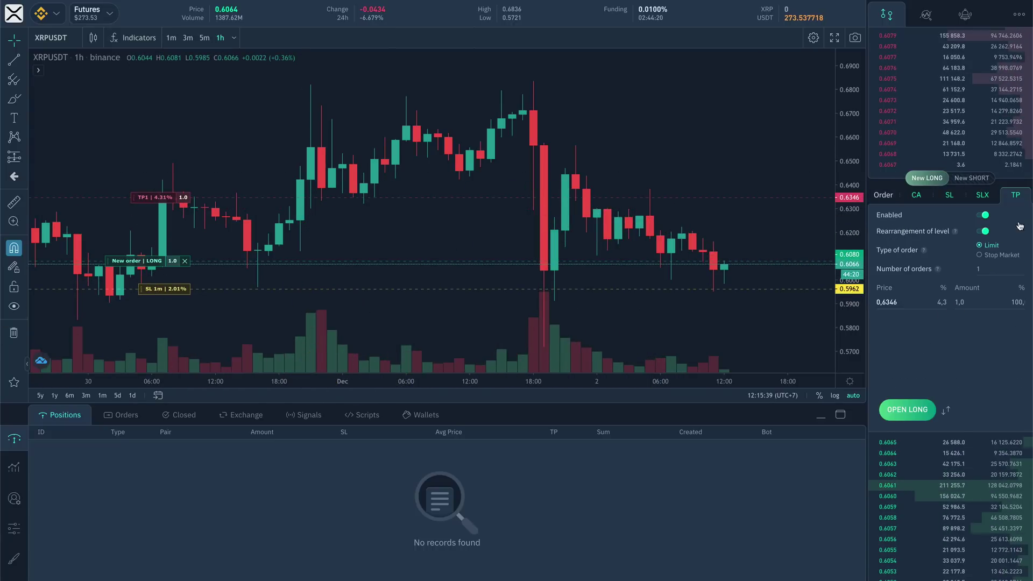
left_click(990, 266)
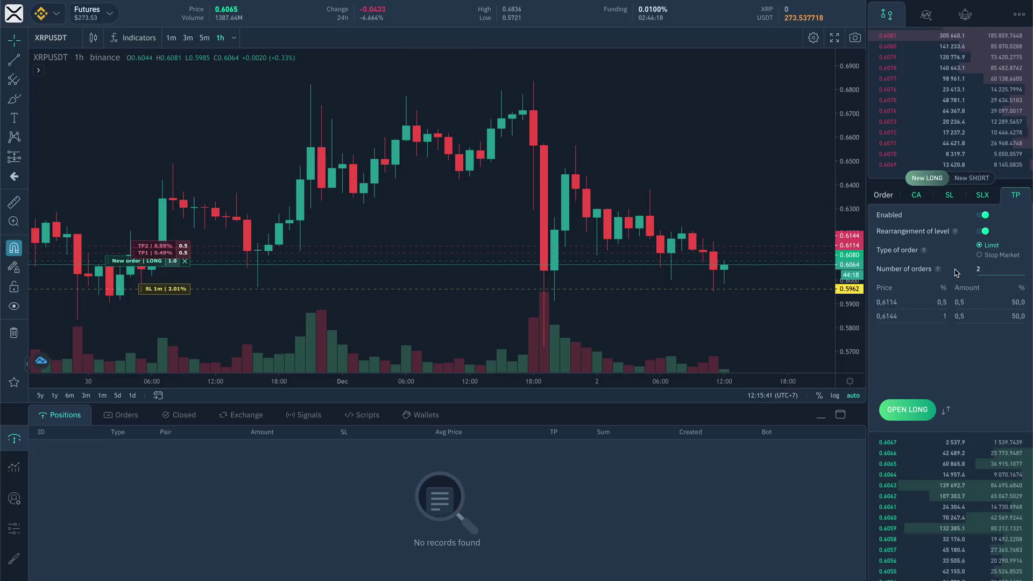
left_click_drag(145, 246, 146, 229)
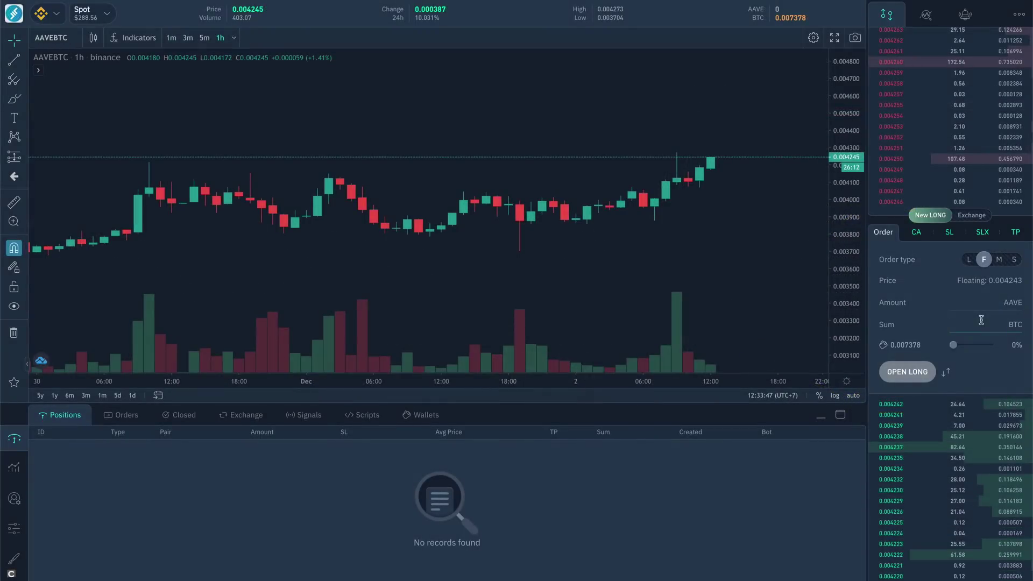
- Open the AAVEBTC long with a 0.001 sum and expand its position row to show TP/SL sub-orders
type("0,0011")
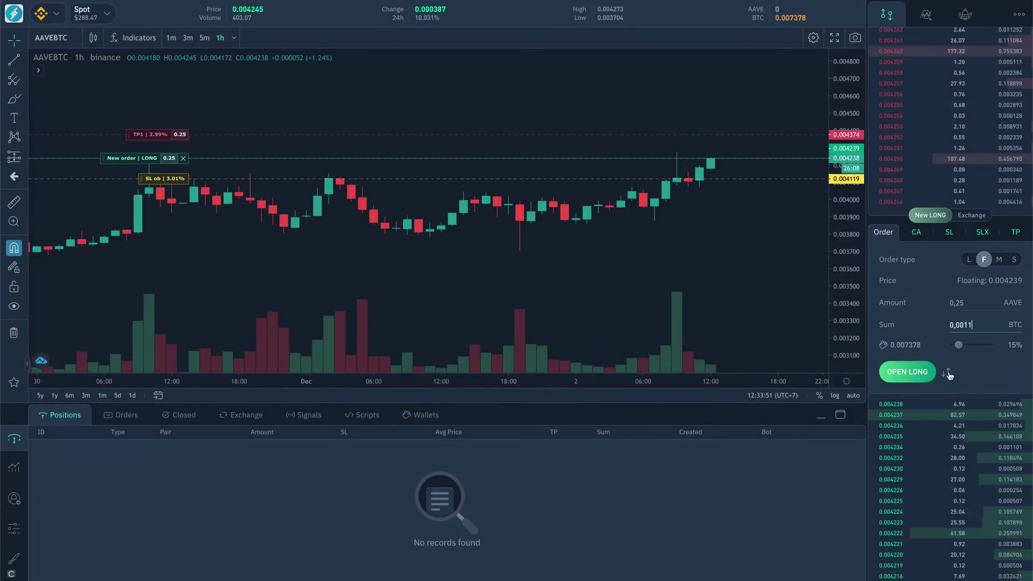
left_click(914, 374)
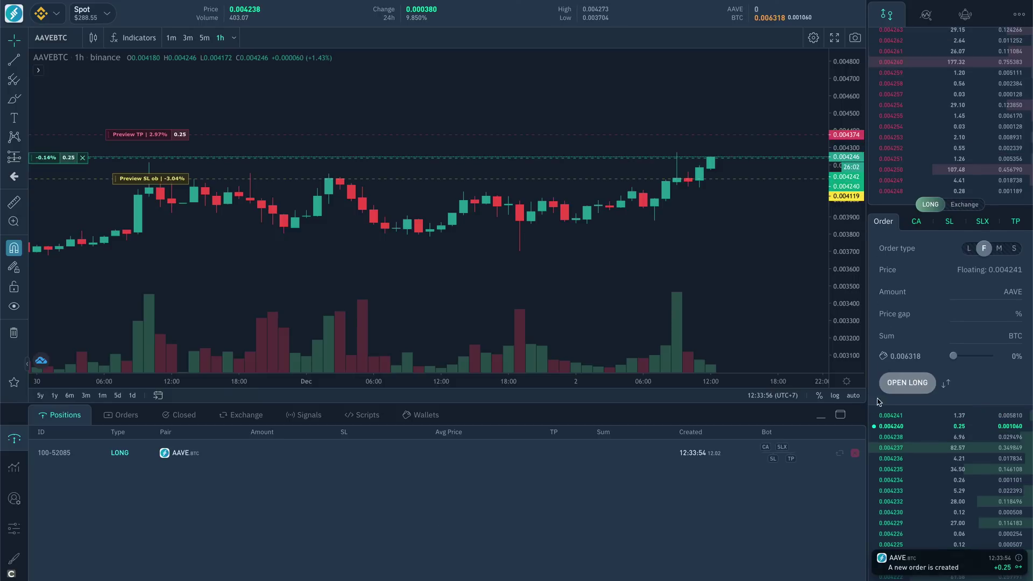
left_click(700, 450)
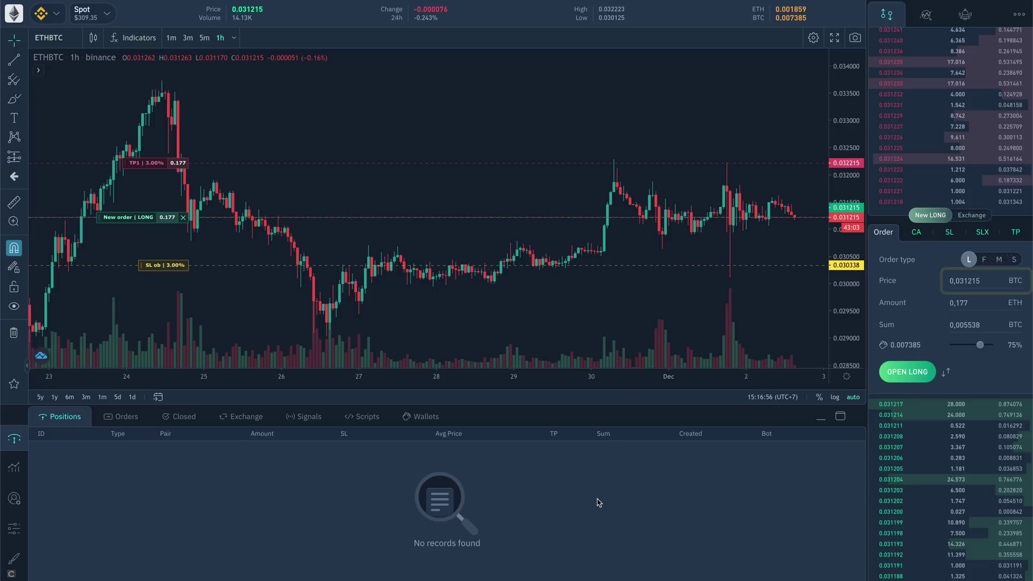
- Toggle the Exchange buy/sell form, return to New LONG, and drag the ETHBTC long order down to 0.030910
left_click(983, 215)
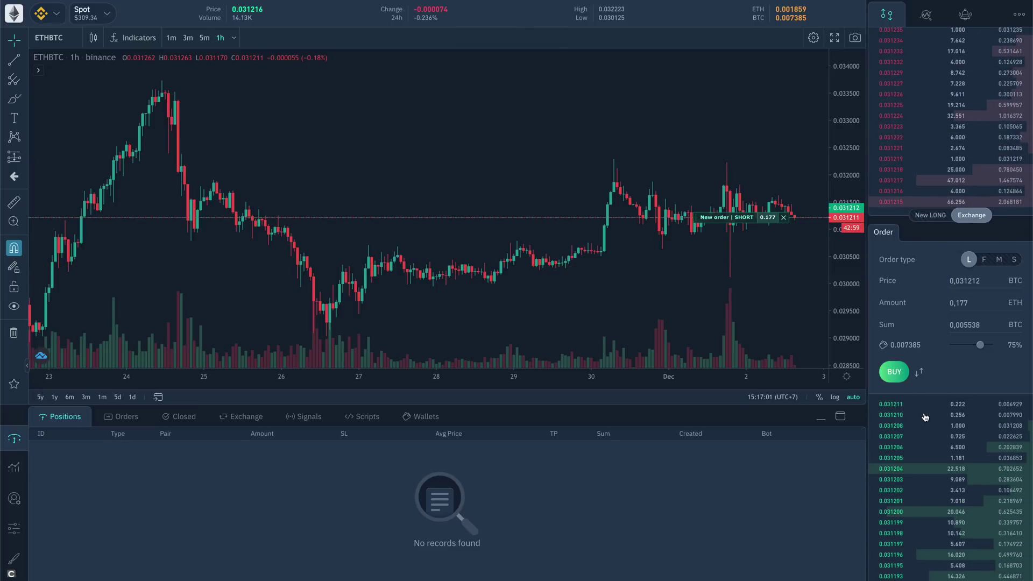
left_click(921, 372)
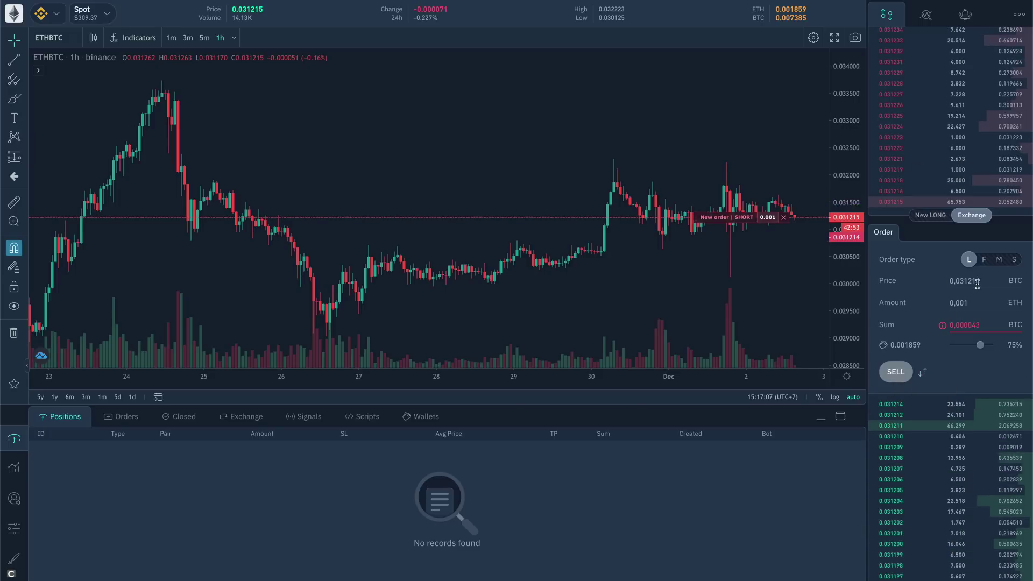
left_click(921, 216)
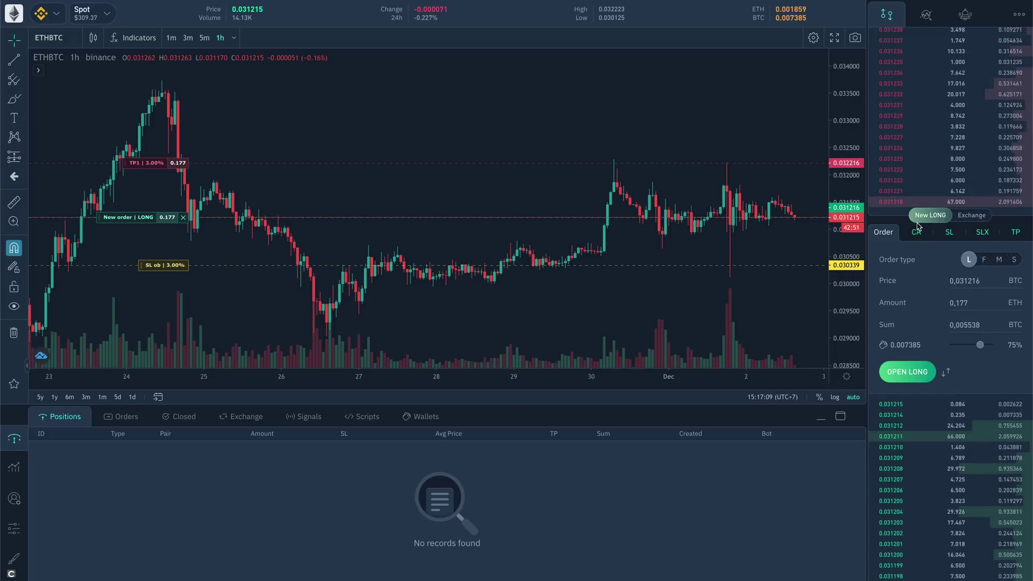
left_click(111, 219)
left_click_drag(110, 219, 110, 236)
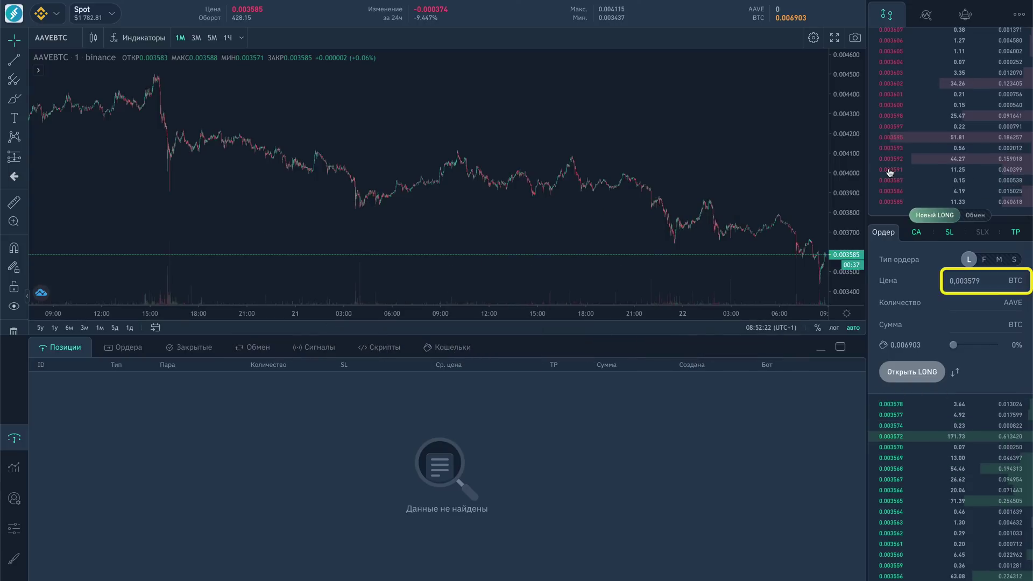
- Set the AAVEBTC long price to the 0.003574 bid, then the 0.003591 ask, from the order book
left_click(897, 426)
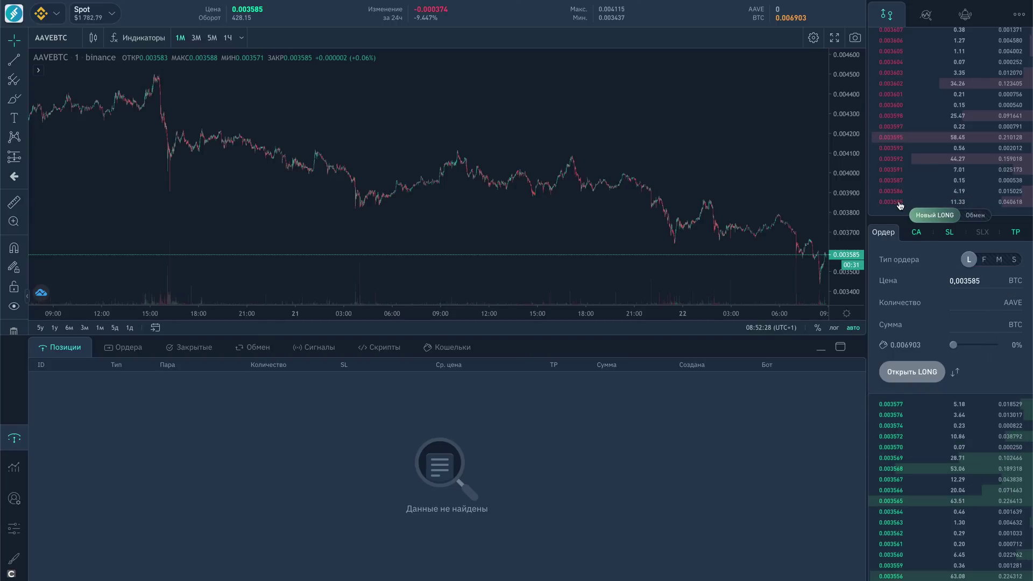
left_click(895, 180)
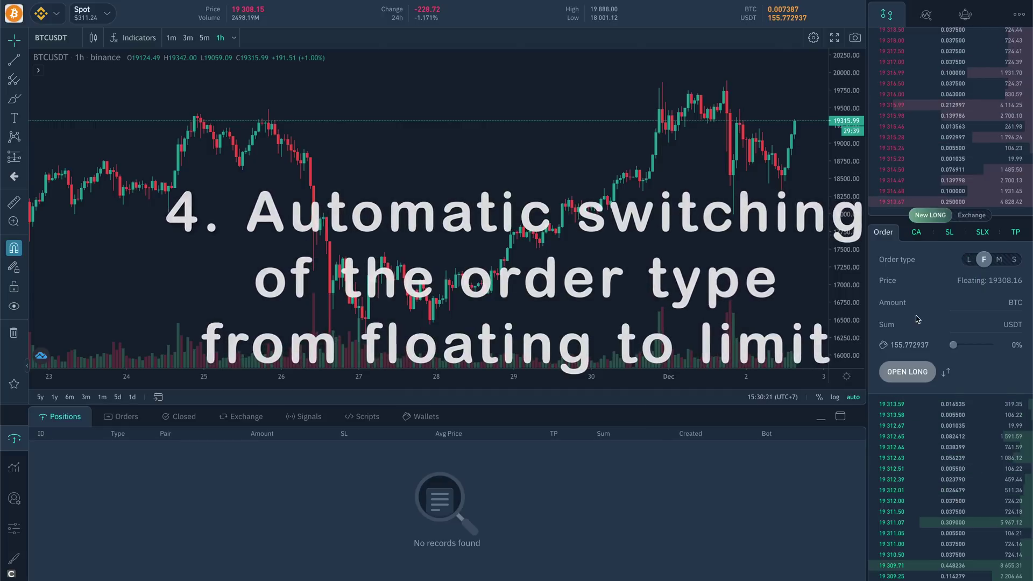
- Size the BTCUSDT long at 0.002581 BTC and drag its price down to 19053.73
left_click_drag(953, 346, 965, 347)
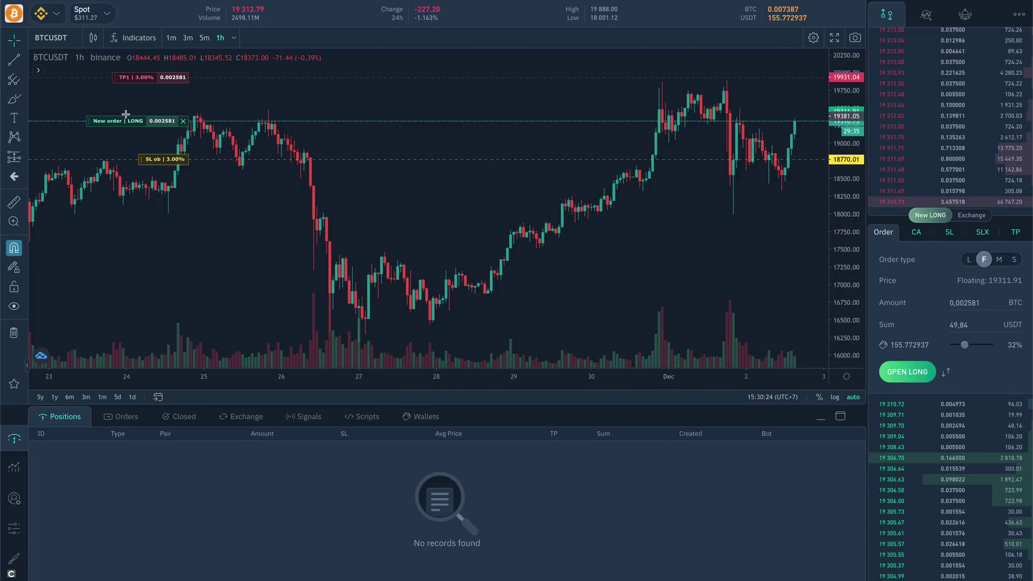
left_click_drag(108, 121, 108, 140)
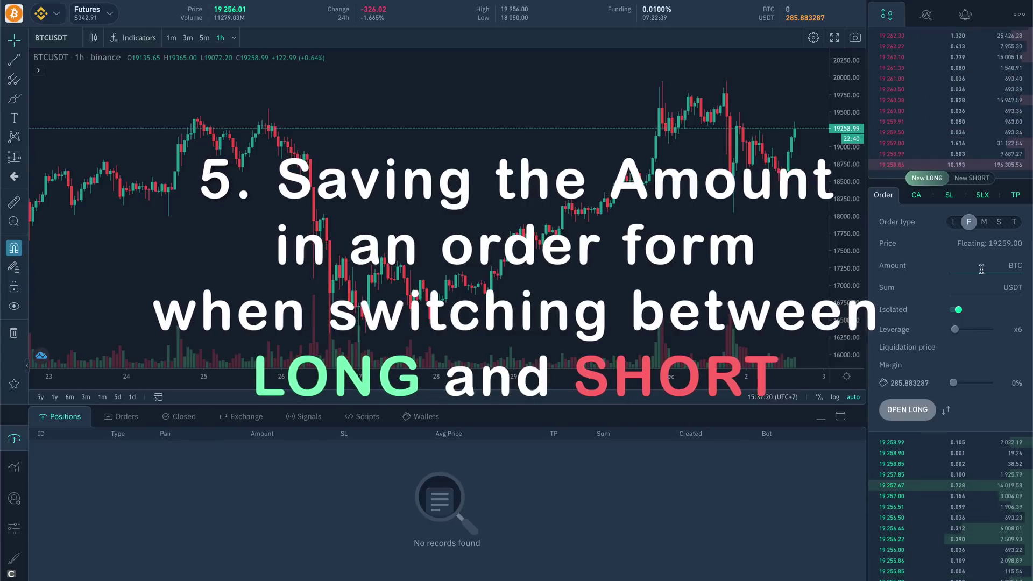
- Enter a 0.01 BTC amount and flip the order between long and short, ending as a short
left_click(981, 269)
type("0.0")
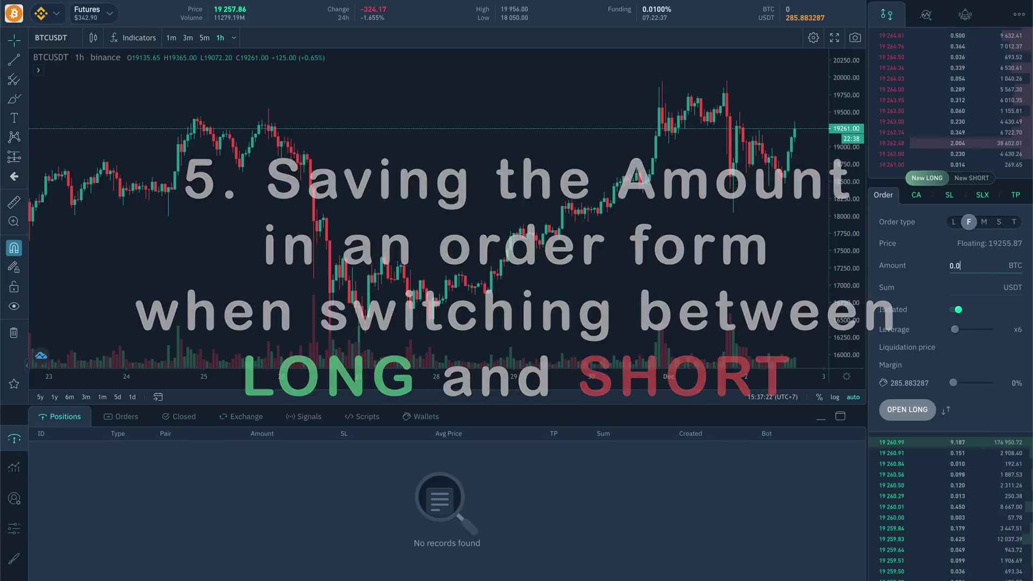
type("1")
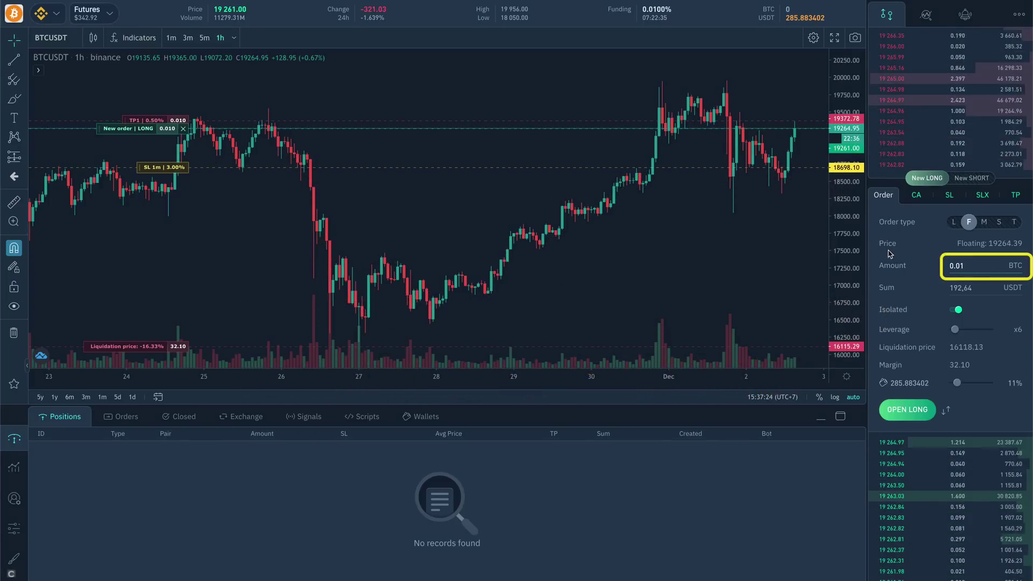
left_click(983, 182)
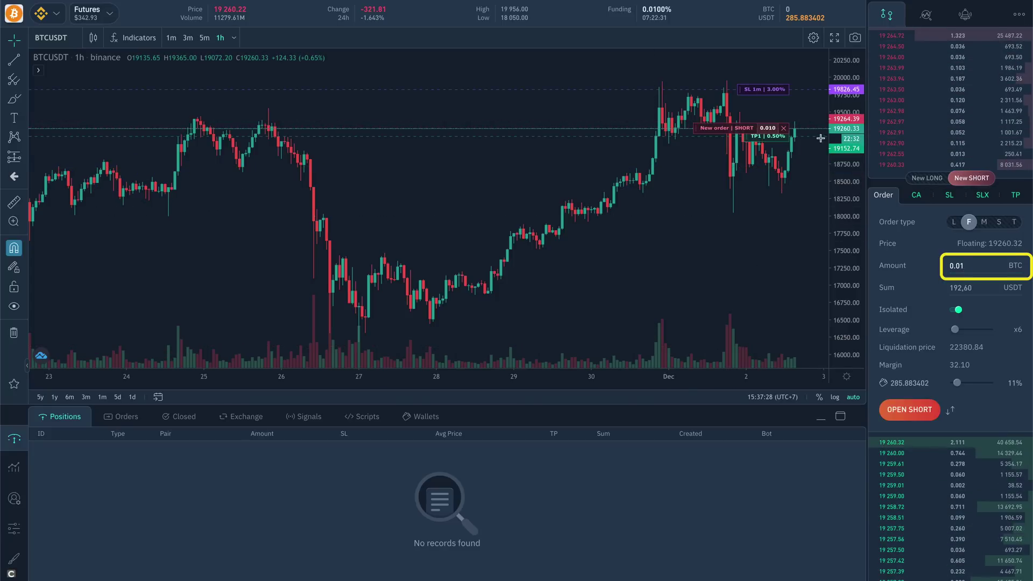
left_click(929, 180)
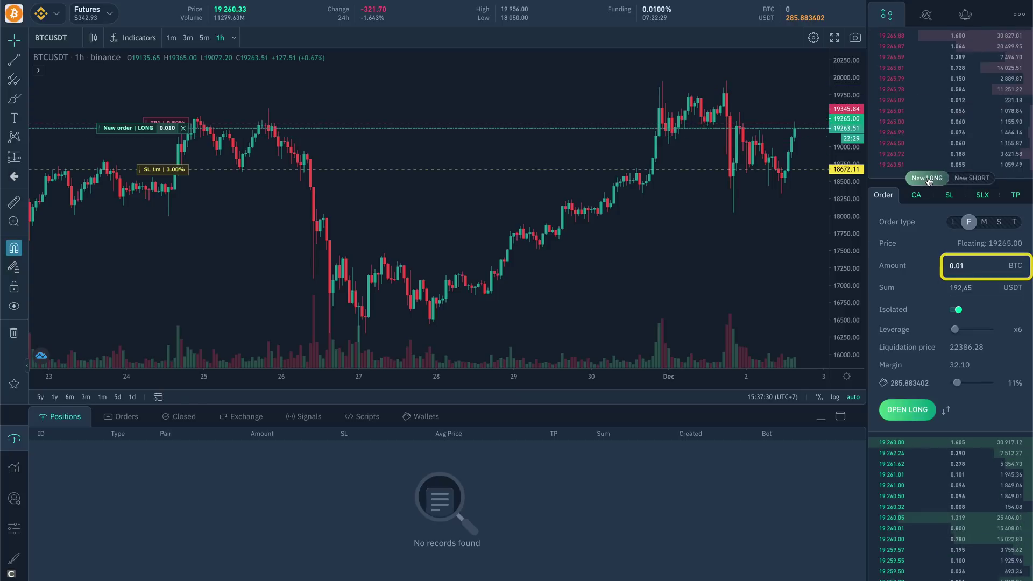
left_click(968, 184)
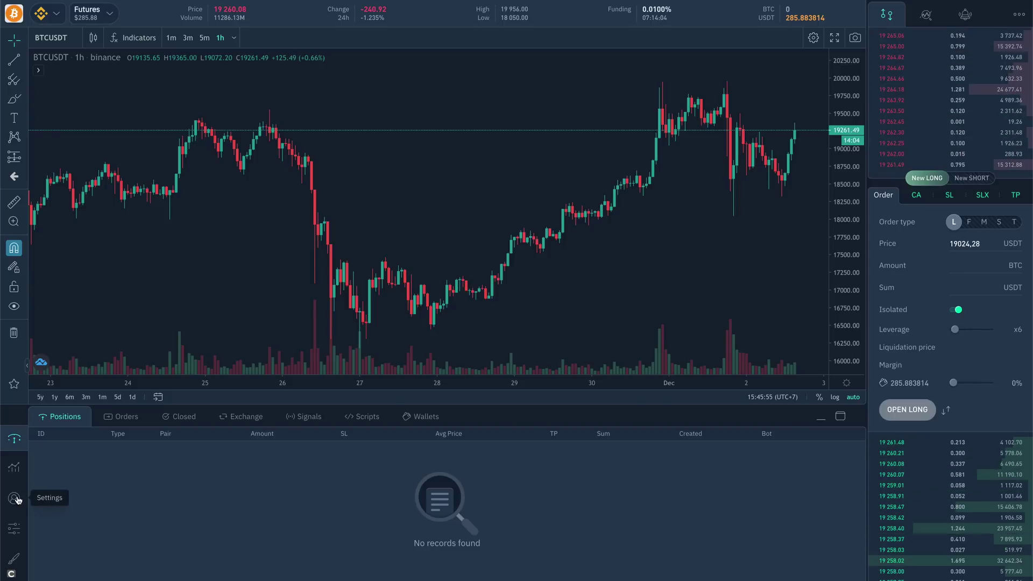
- Turn off the SLX trailing stop-loss module in Settings > Bots
left_click(17, 500)
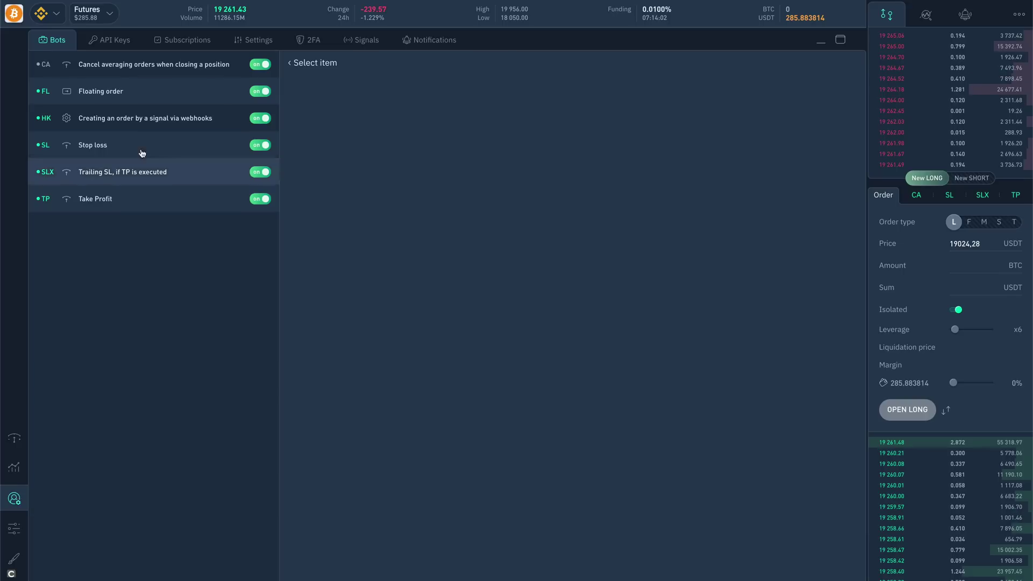
left_click(156, 198)
left_click(157, 175)
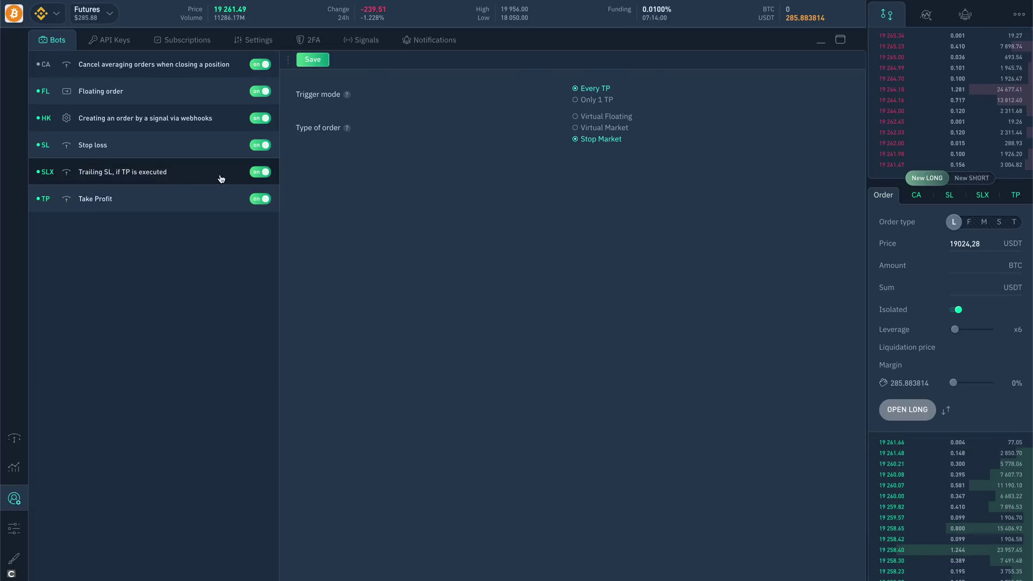
left_click(260, 172)
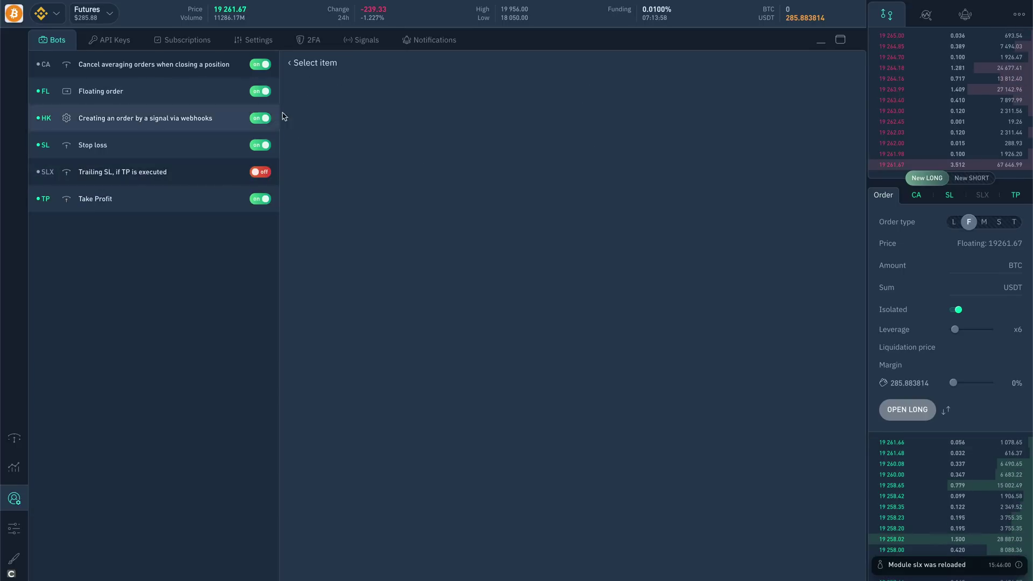
- Review the CA, SL and TP options for the new order
left_click(916, 196)
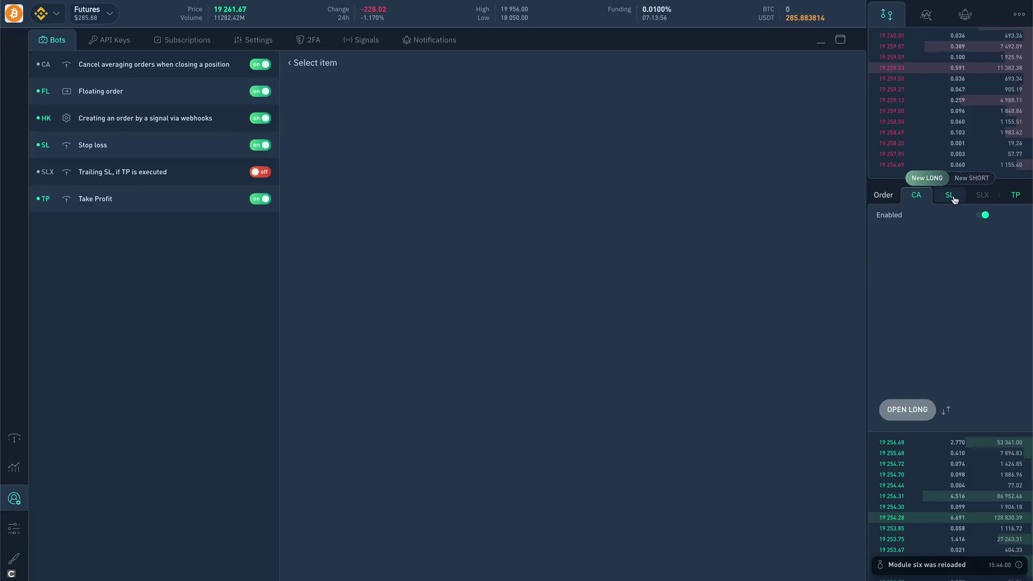
left_click(953, 199)
left_click(1016, 197)
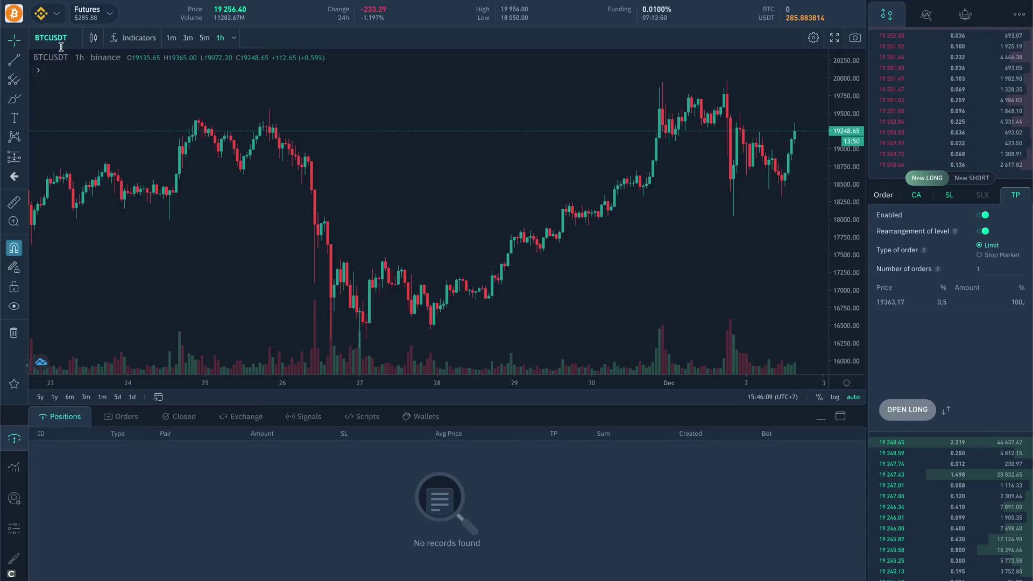
- Drag the BTCUSDT long entry down to 18795.91 and place the 0.001 BTC limit order
left_click(883, 195)
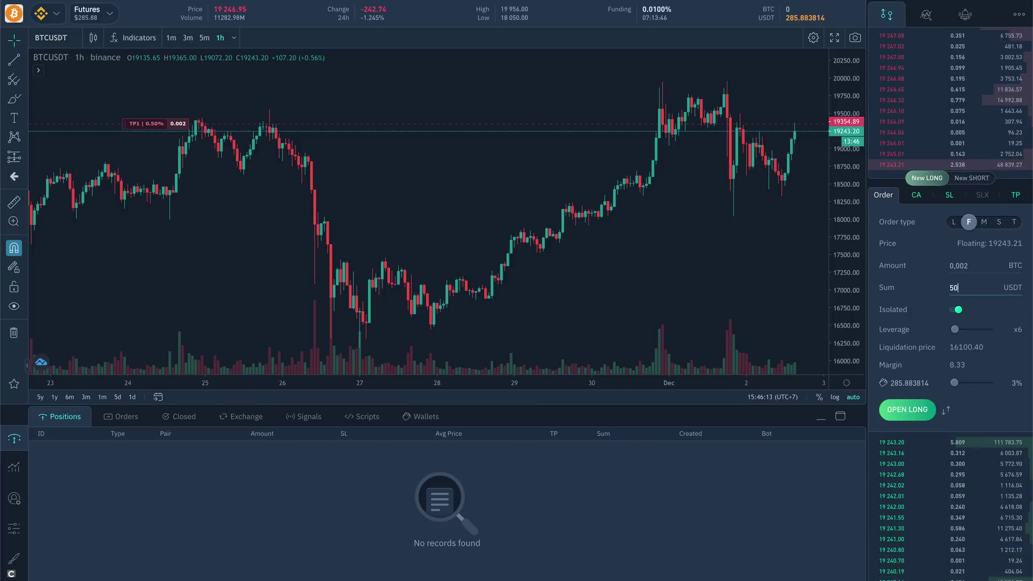
left_click(950, 195)
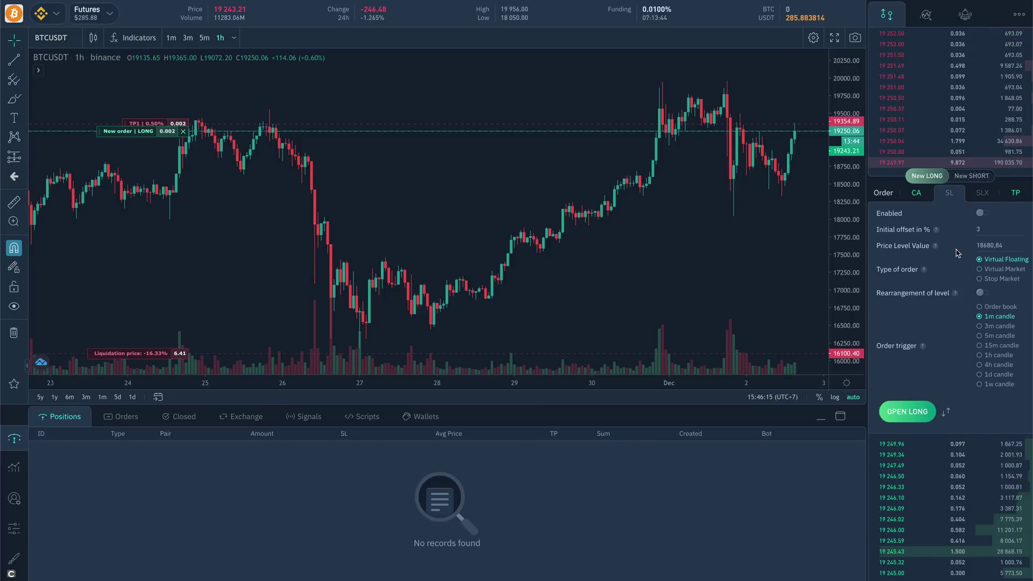
left_click(883, 193)
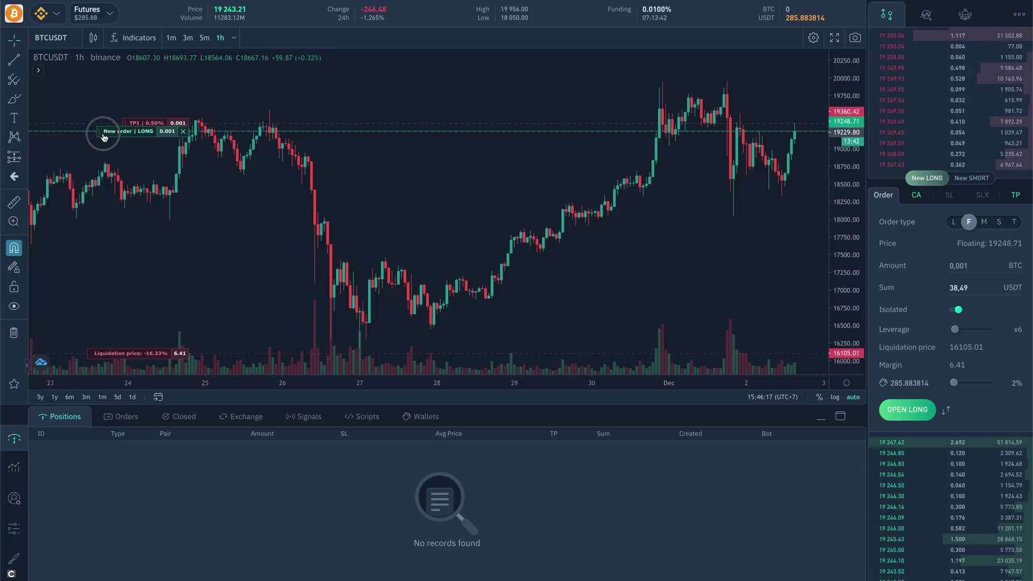
left_click_drag(104, 131, 105, 163)
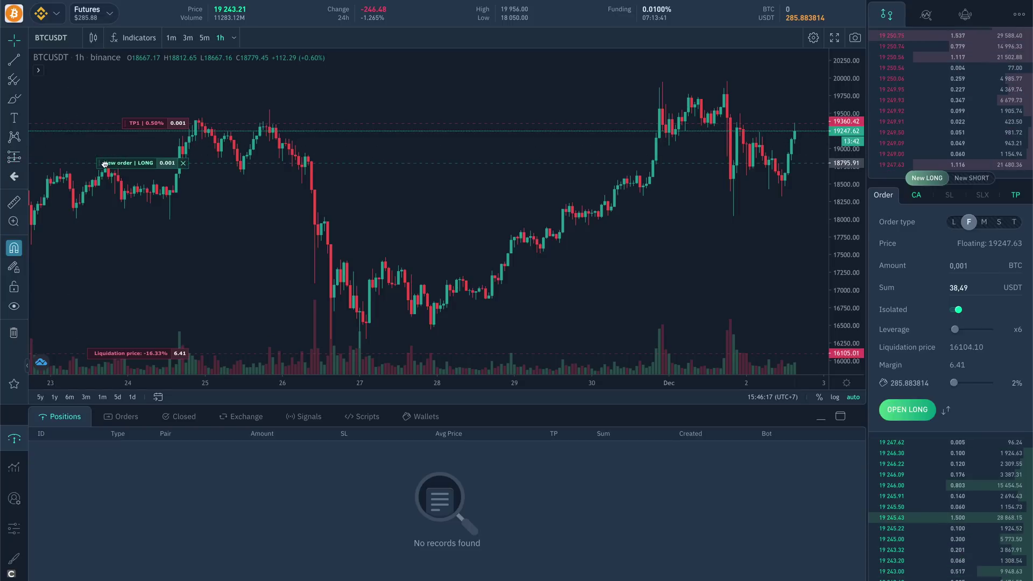
left_click(901, 416)
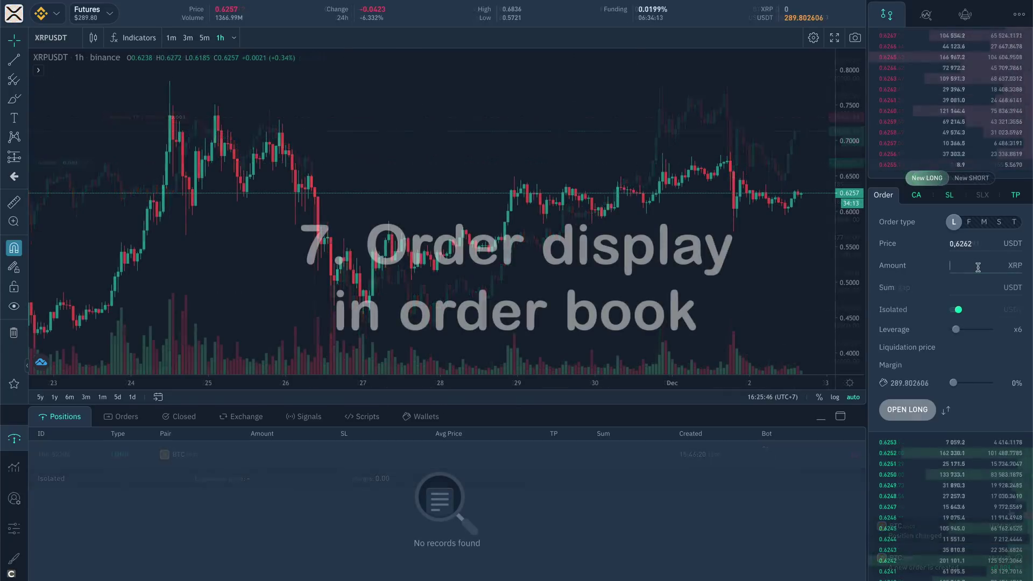
- Open a 0.5 XRP long on XRPUSDT and expand the position to list its TP1, SL and buy orders
left_click(978, 267)
type("0.")
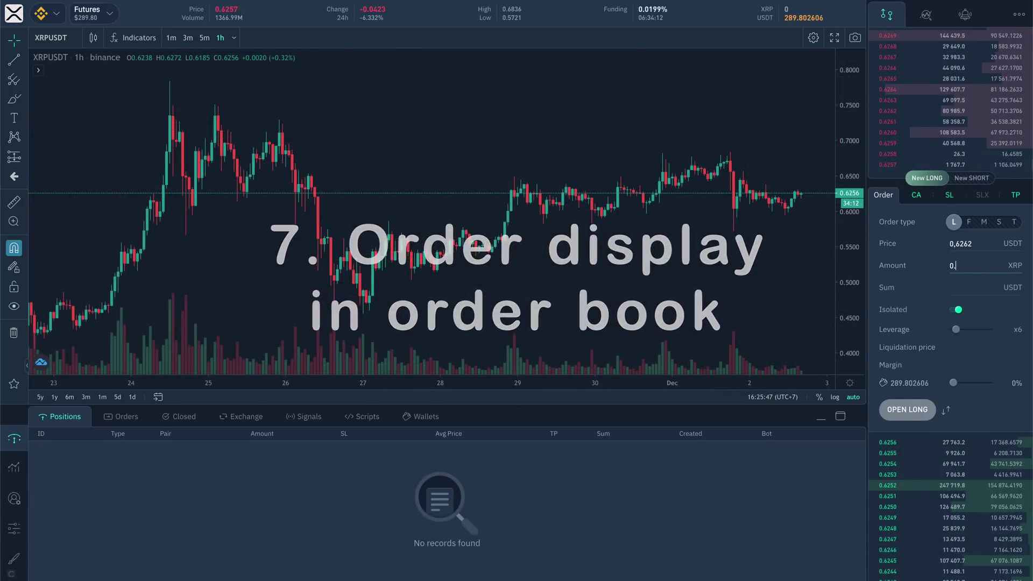
type("5")
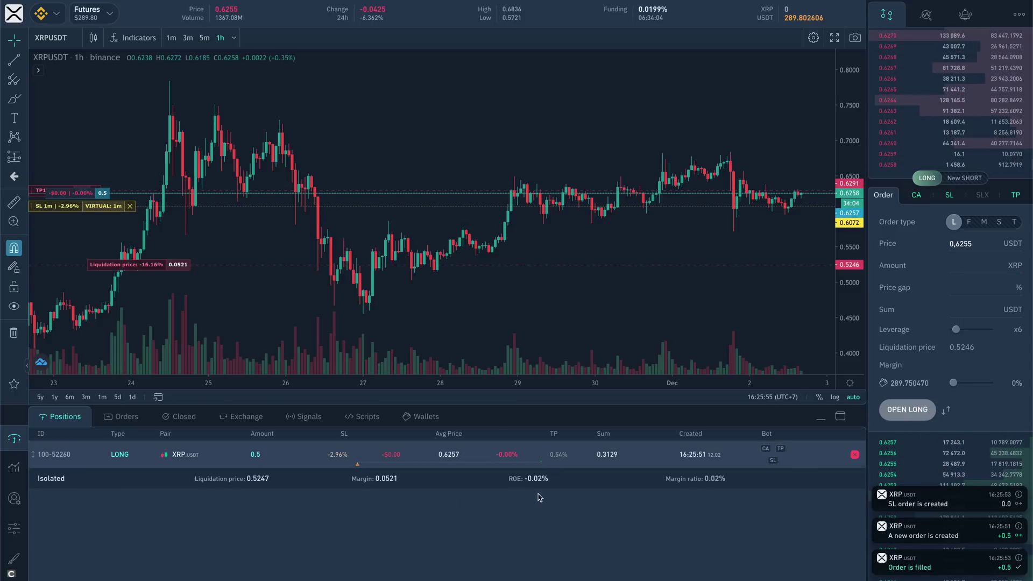
left_click(656, 456)
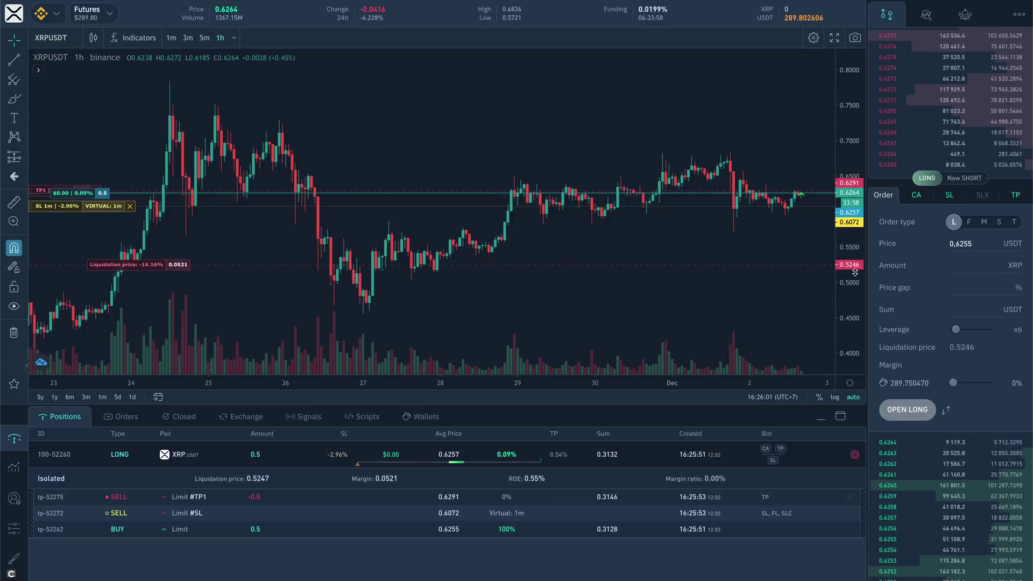
- Switch the chart to 1-minute candles and drag the XRPUSDT TP1 down to 0.6261
mouse_move(853, 311)
left_mouse_down()
mouse_move(769, 271)
mouse_move(707, 267)
mouse_move(687, 282)
left_mouse_up()
scroll(769, 270, "up", 5)
left_click(171, 37)
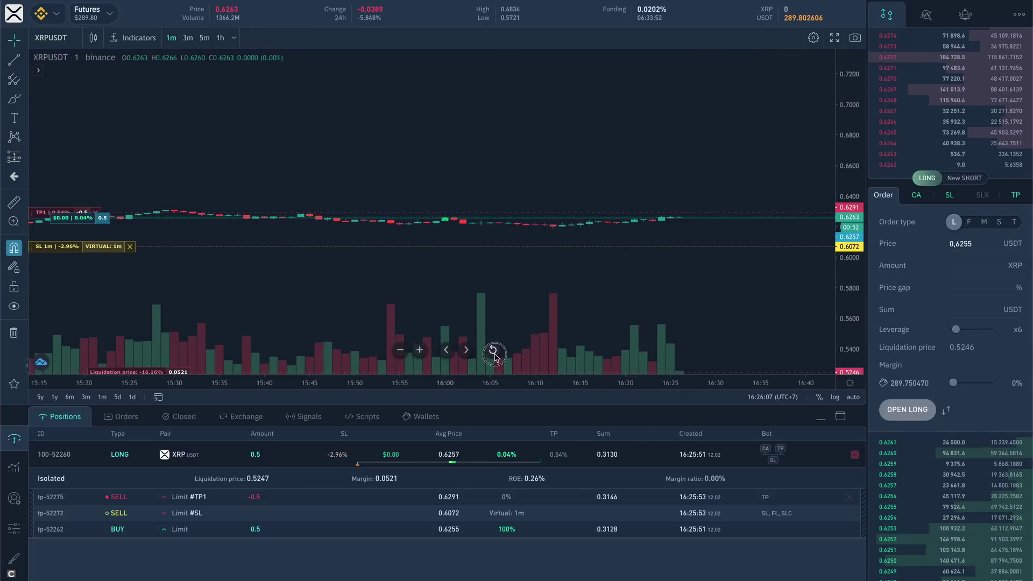
left_click(493, 350)
left_click_drag(794, 212, 742, 277)
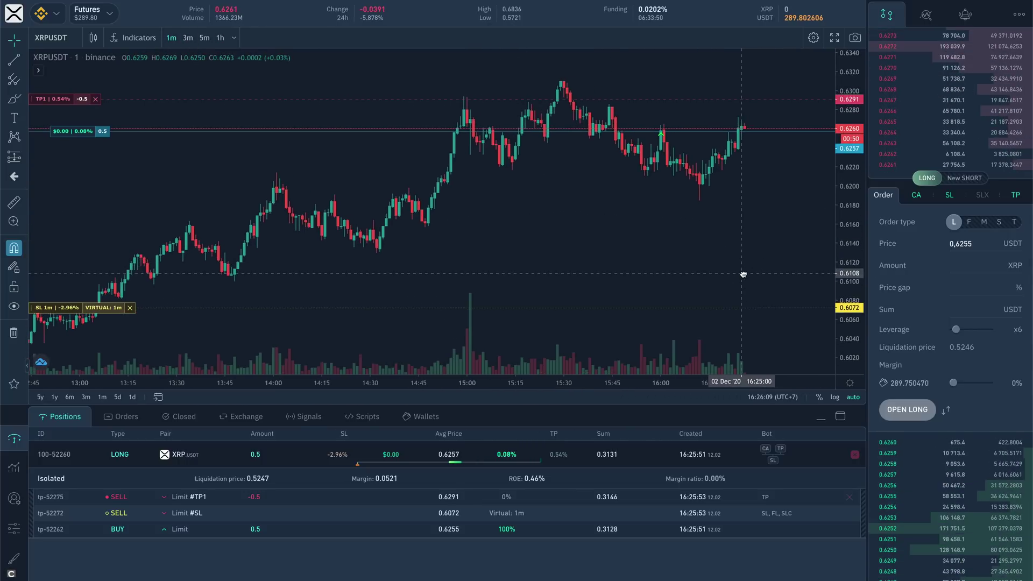
left_click_drag(846, 217, 846, 237)
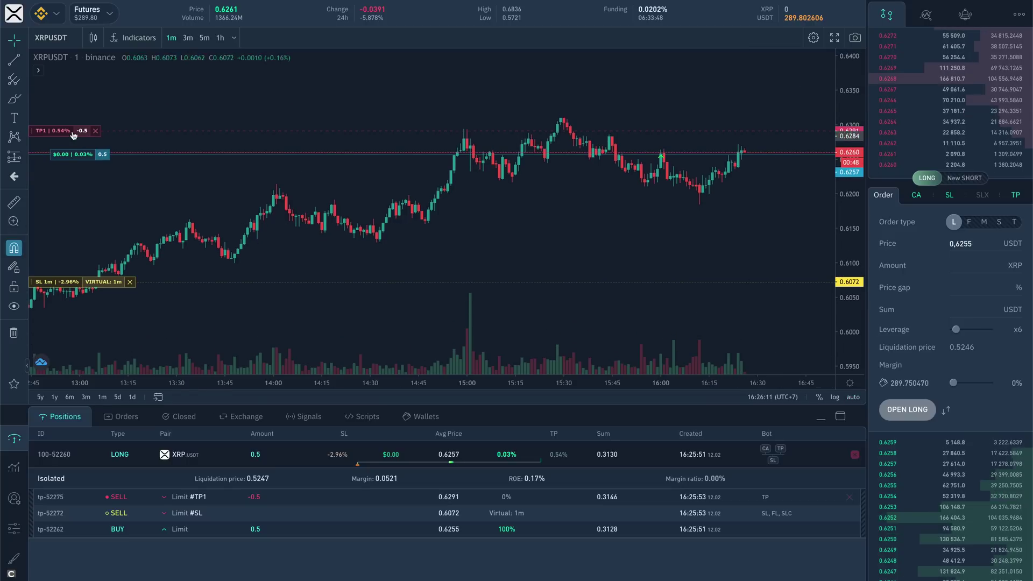
left_click_drag(57, 141, 58, 152)
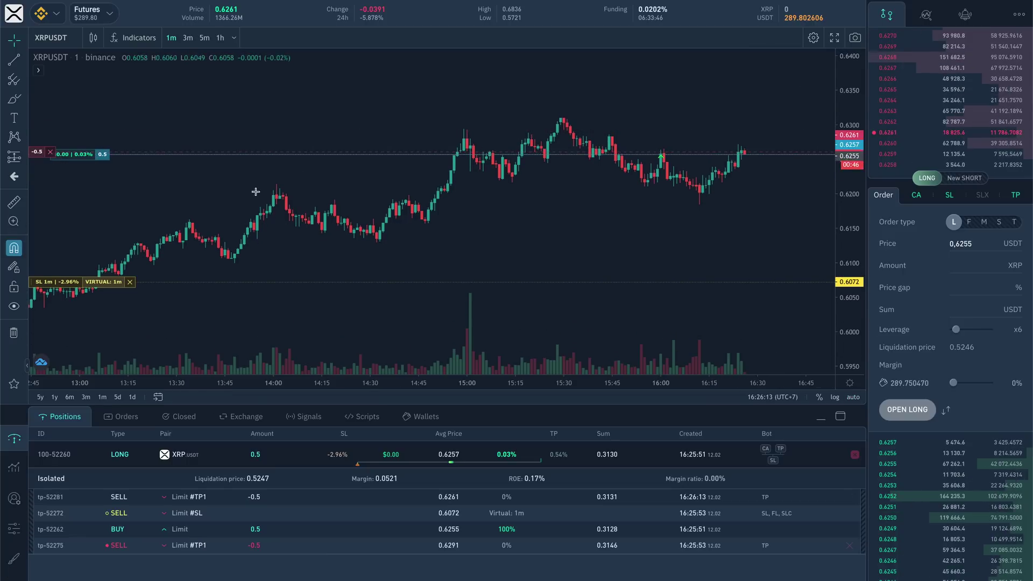